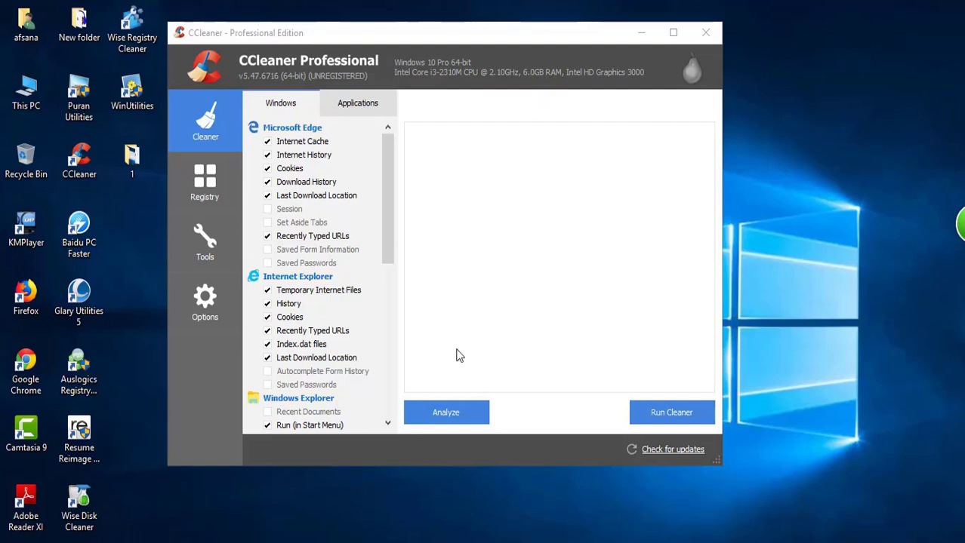
- Analyze the PC for removable junk files in CCleaner and look over the Tools, Options and Registry sections
click(446, 423)
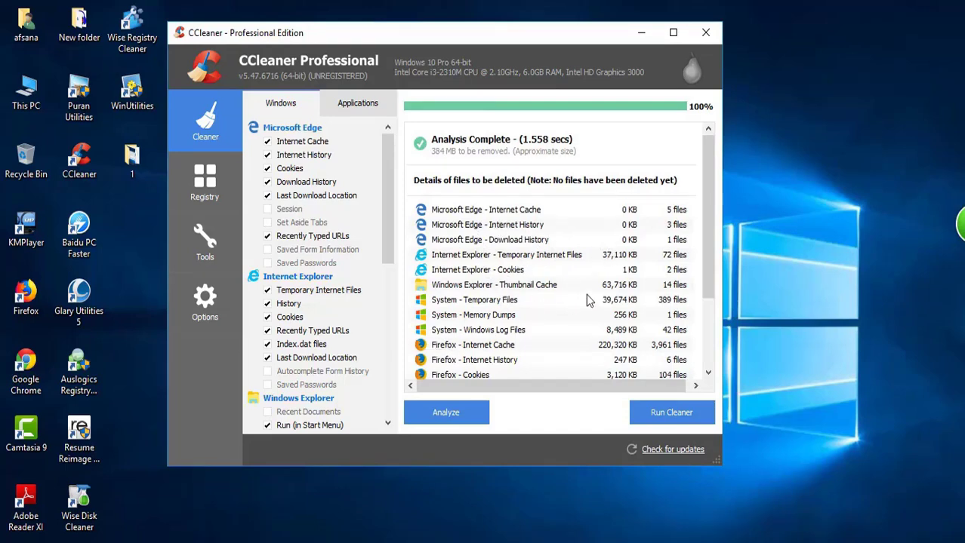
drag(709, 195, 713, 282)
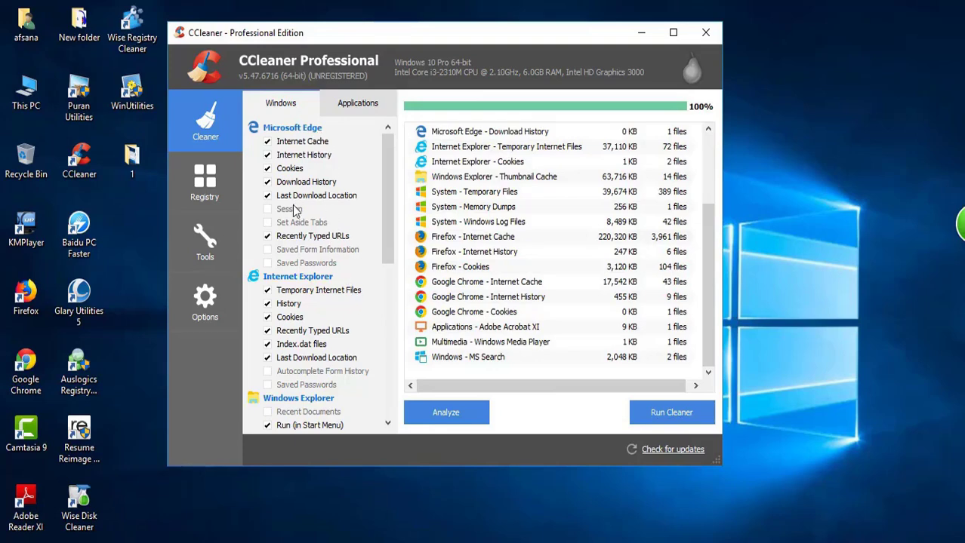
click(204, 242)
click(205, 302)
click(219, 193)
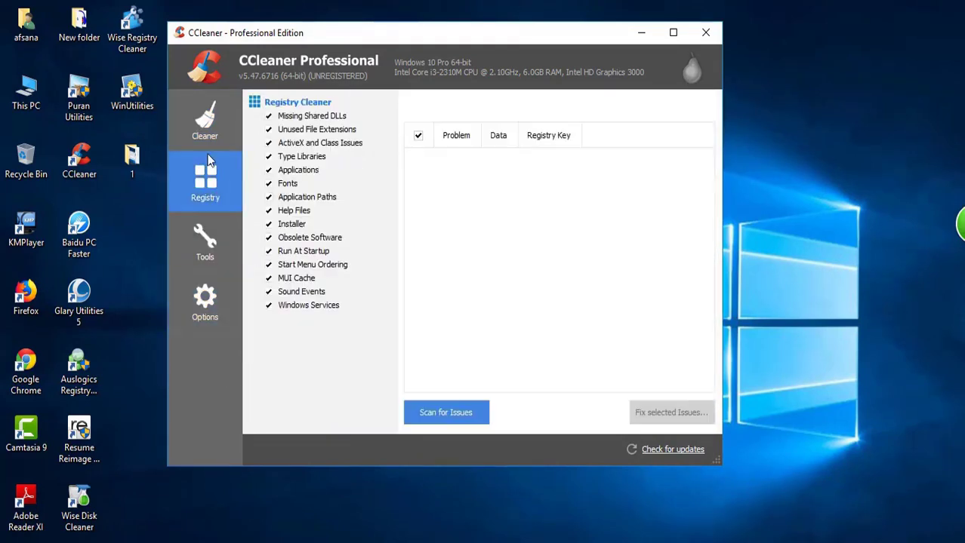
click(204, 121)
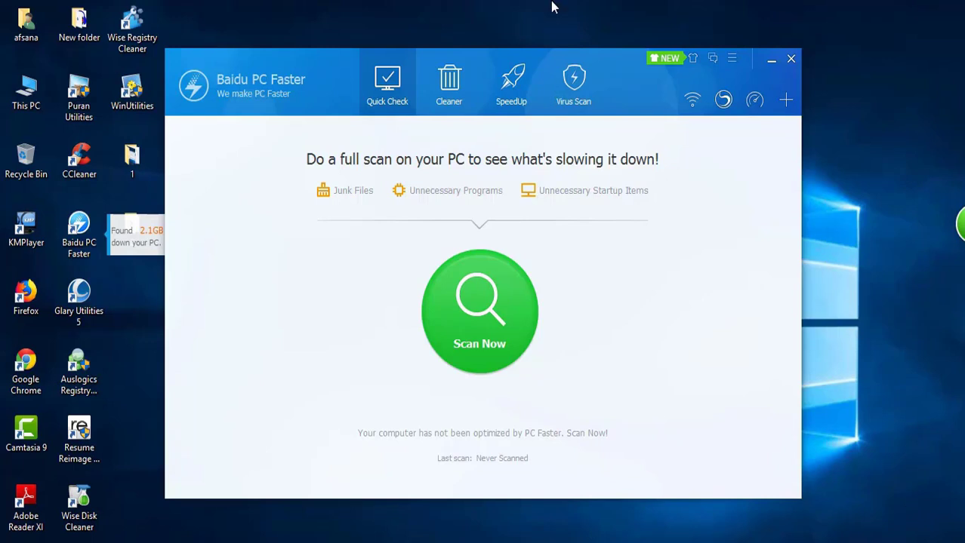
- In Baidu PC Faster, look over the Cleaner, SpeedUp and Virus Scan sections
click(447, 89)
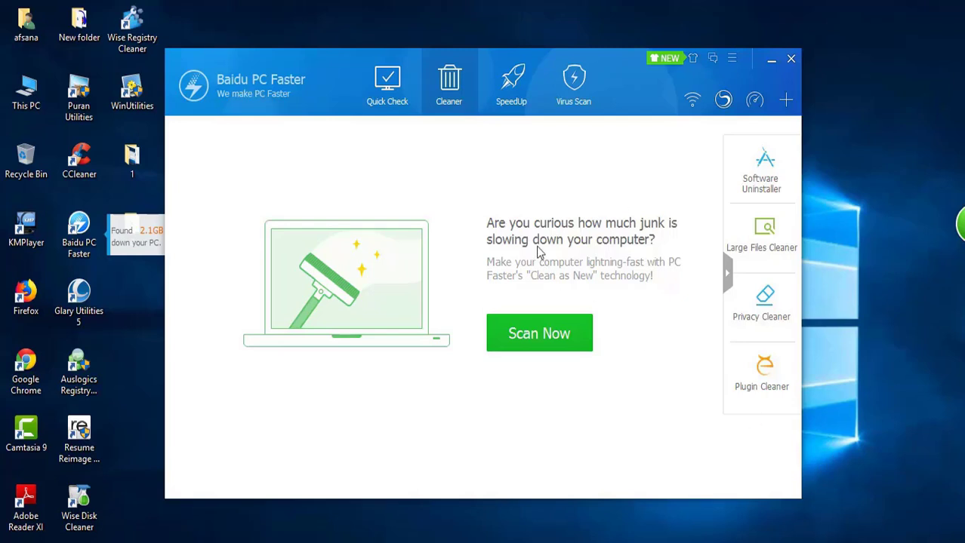
click(510, 85)
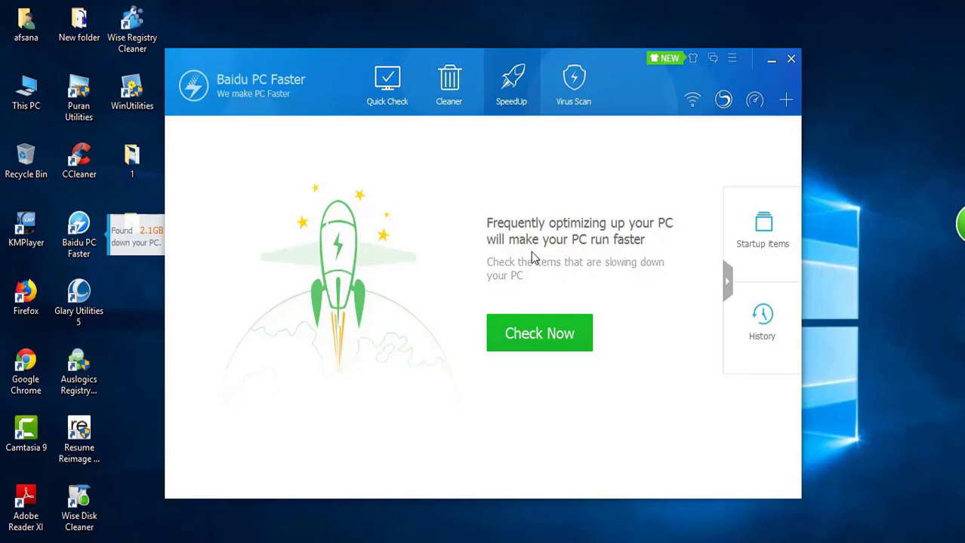
click(578, 81)
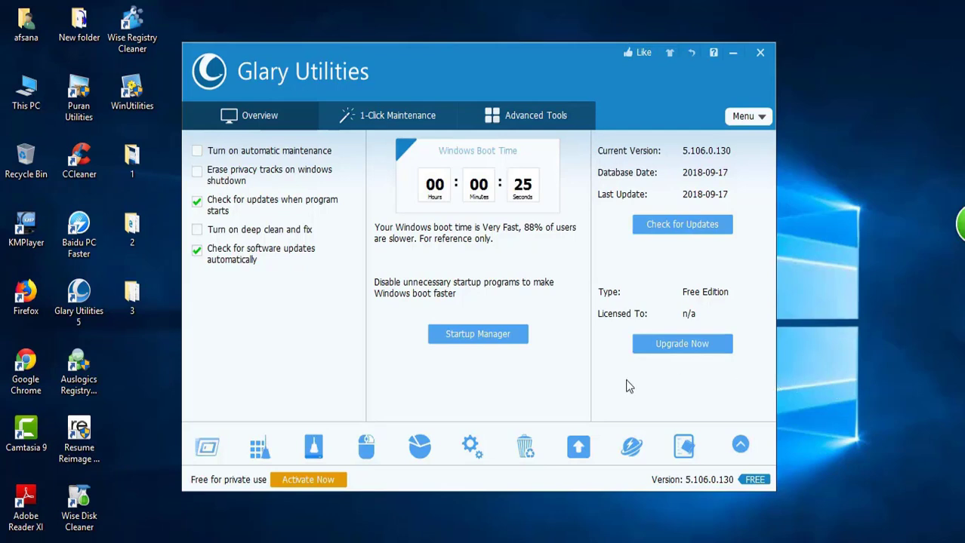
- In Glary Utilities, open Disk Cleanup and look through the Windows, browser and application cleanup tasks
click(315, 447)
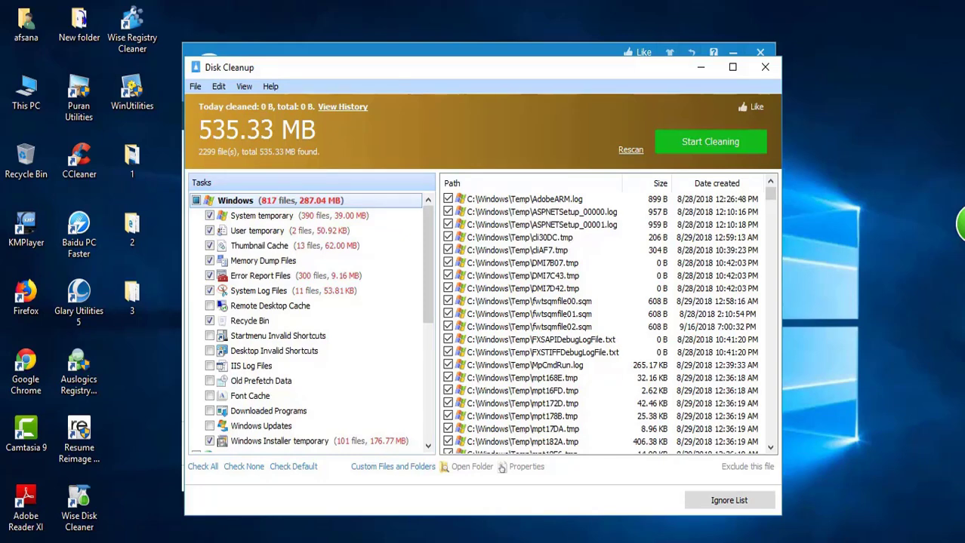
drag(426, 289, 426, 373)
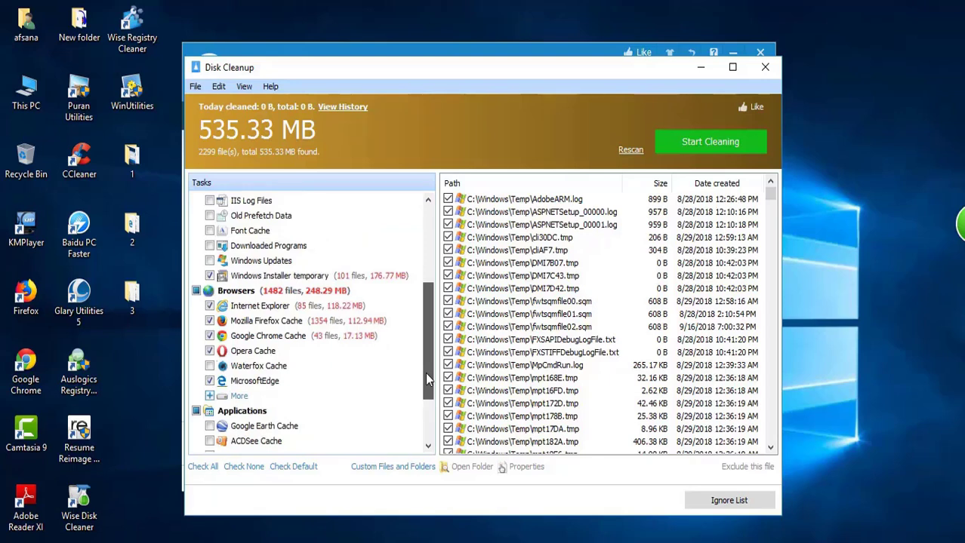
drag(425, 372, 427, 385)
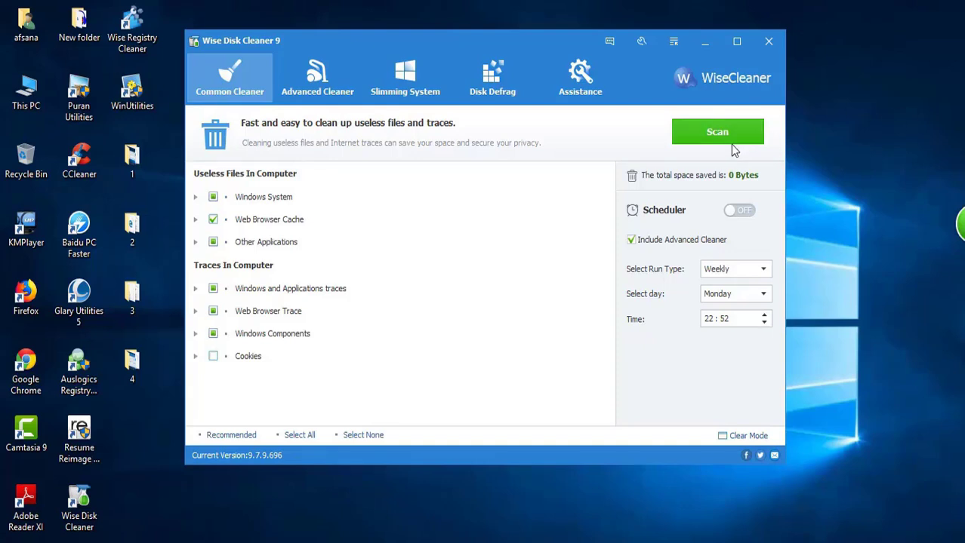
- In Wise Disk Cleaner, start a Common Cleaner scan for useless files and traces and cancel it
click(729, 134)
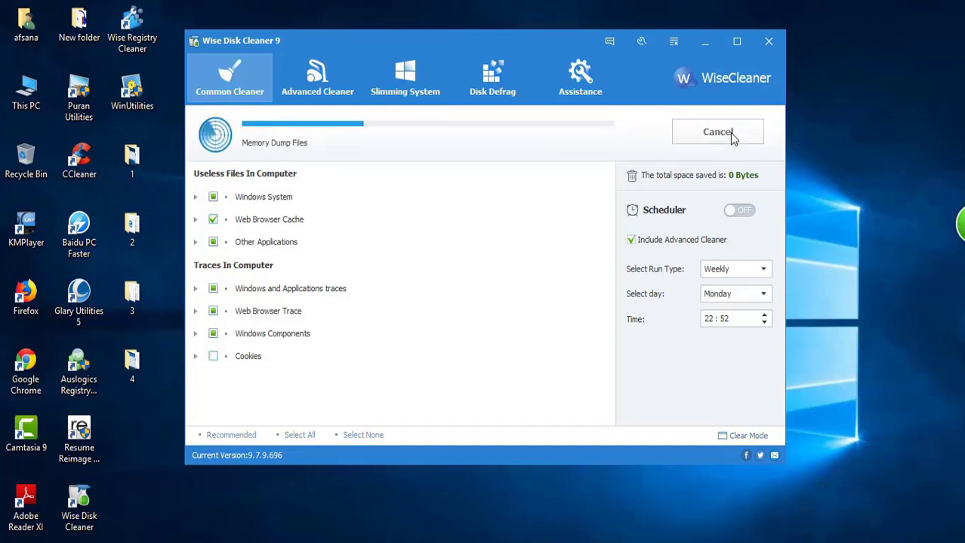
click(721, 134)
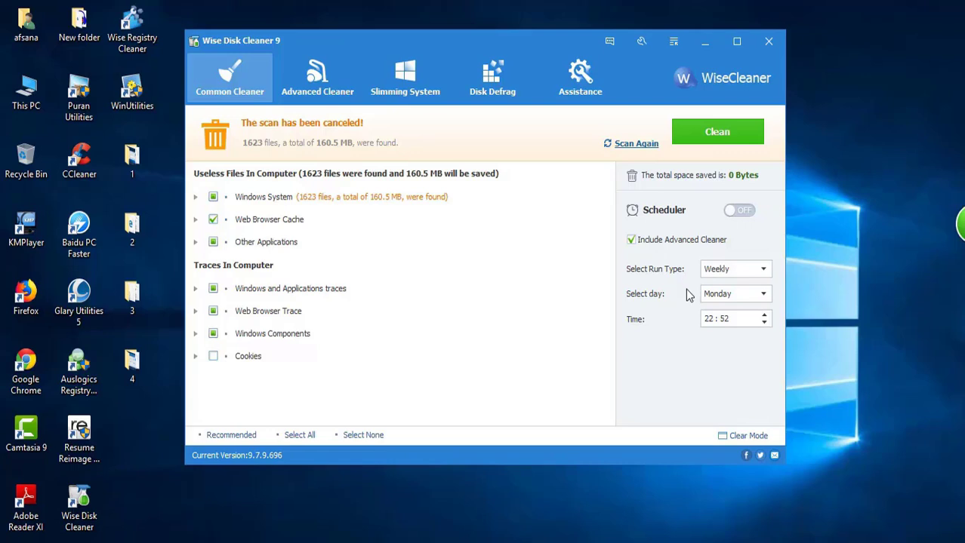
- Check the weekdays offered for the cleaning schedule and set the scheduler's time to 20:52
click(763, 296)
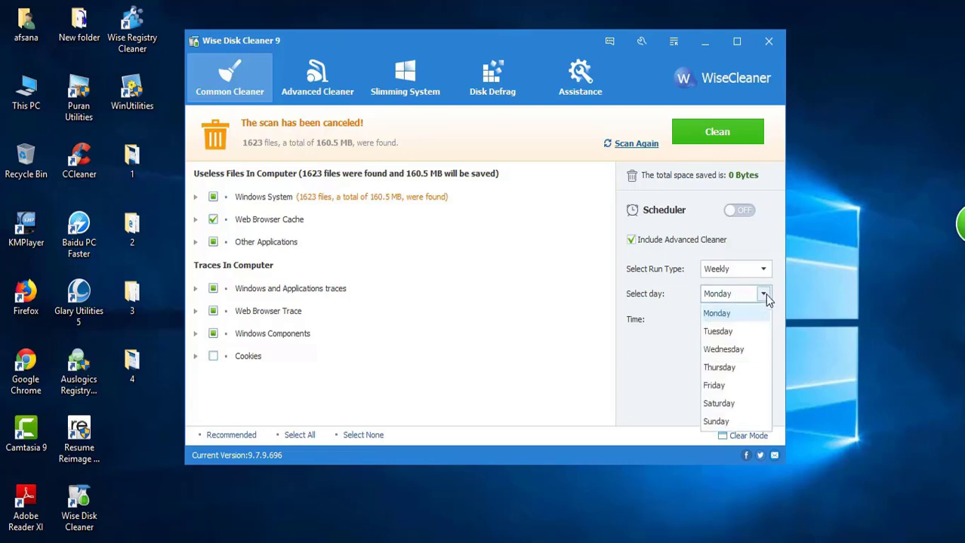
click(655, 385)
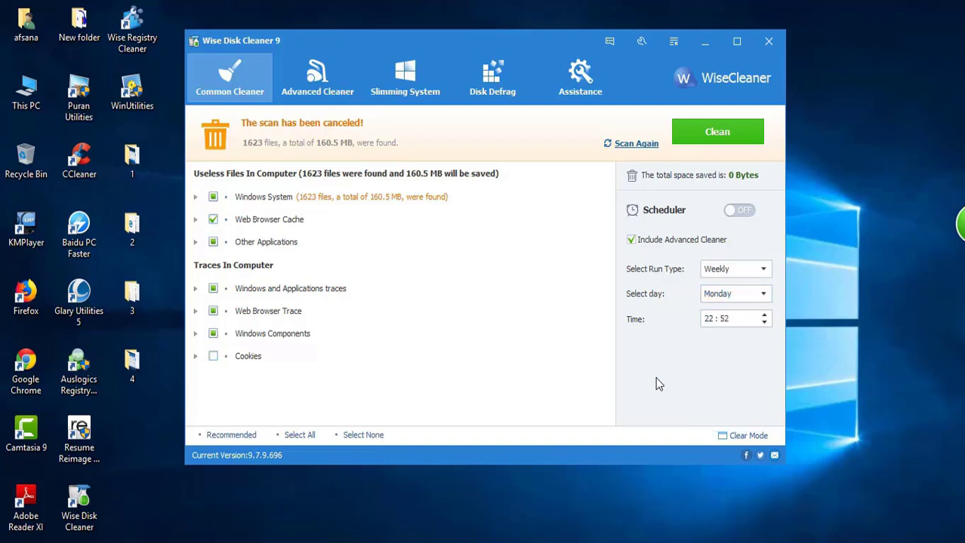
click(763, 323)
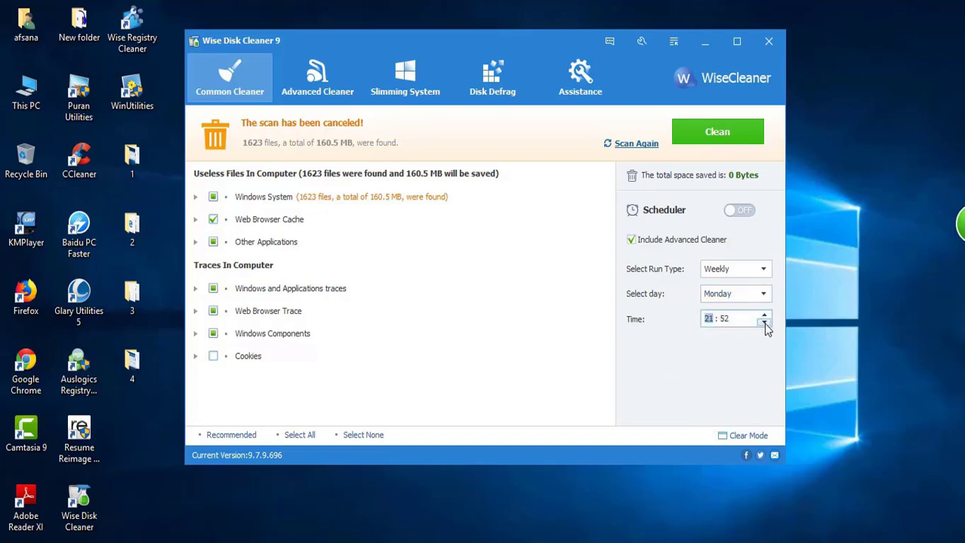
click(764, 323)
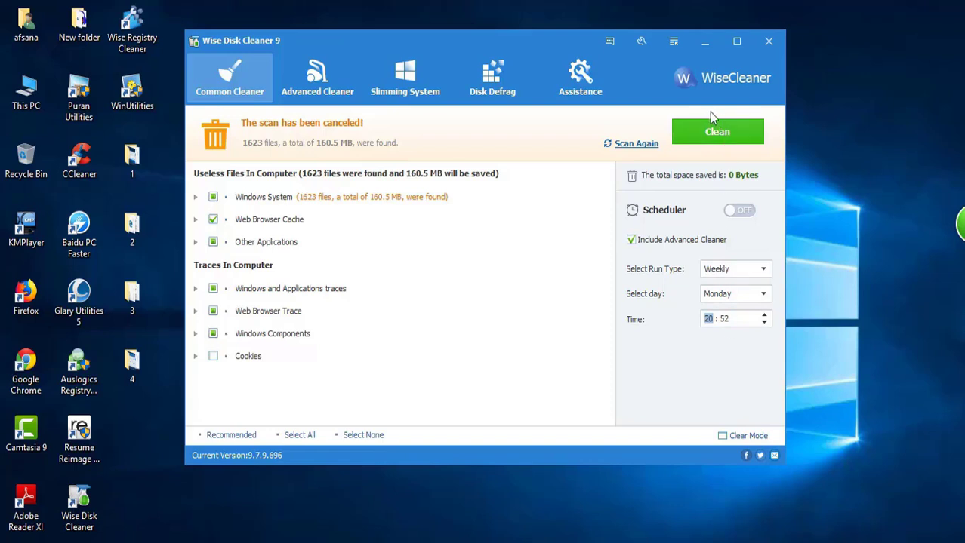
- Examine the scan location choices in the Advanced Cleaner section
click(328, 95)
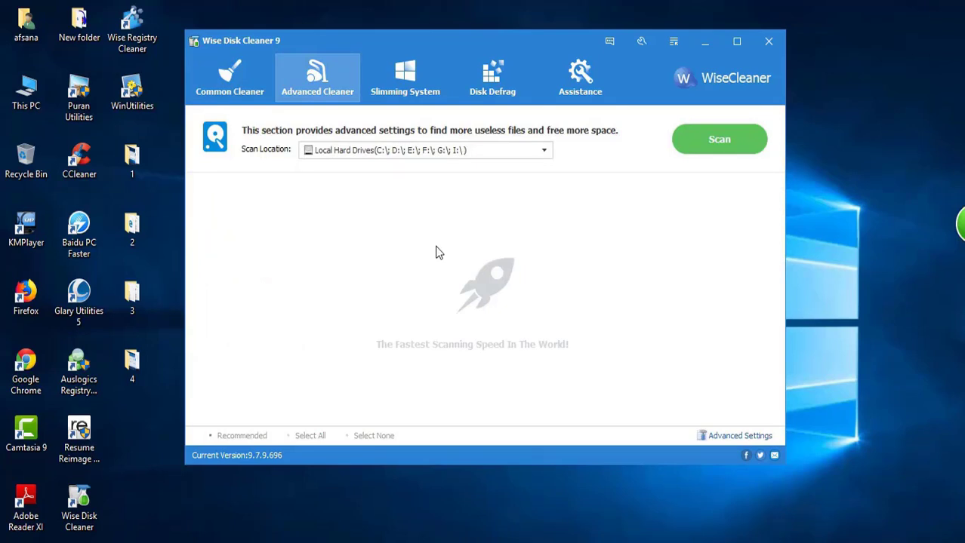
click(544, 150)
click(652, 262)
- Start a fragmentation analysis of the checked drives with Disk Defrag
click(494, 94)
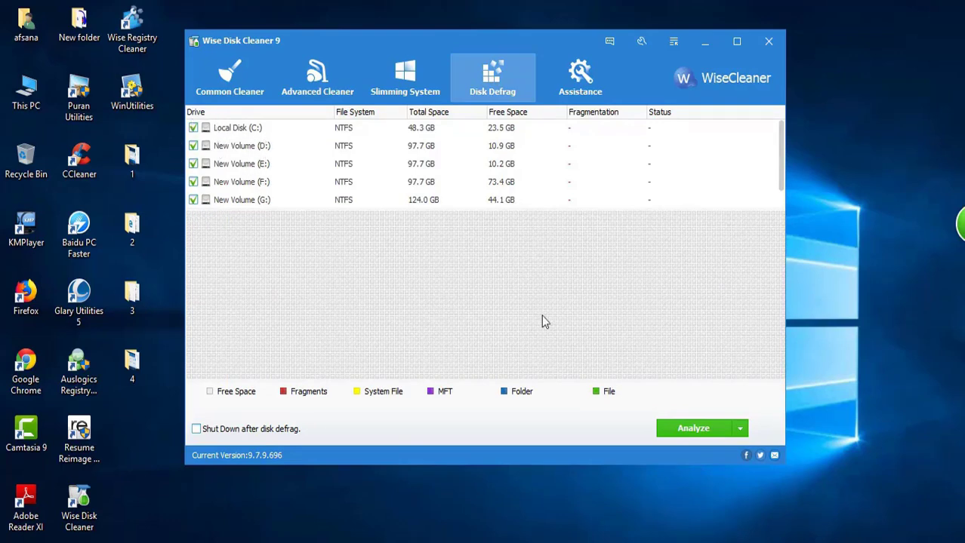
click(705, 431)
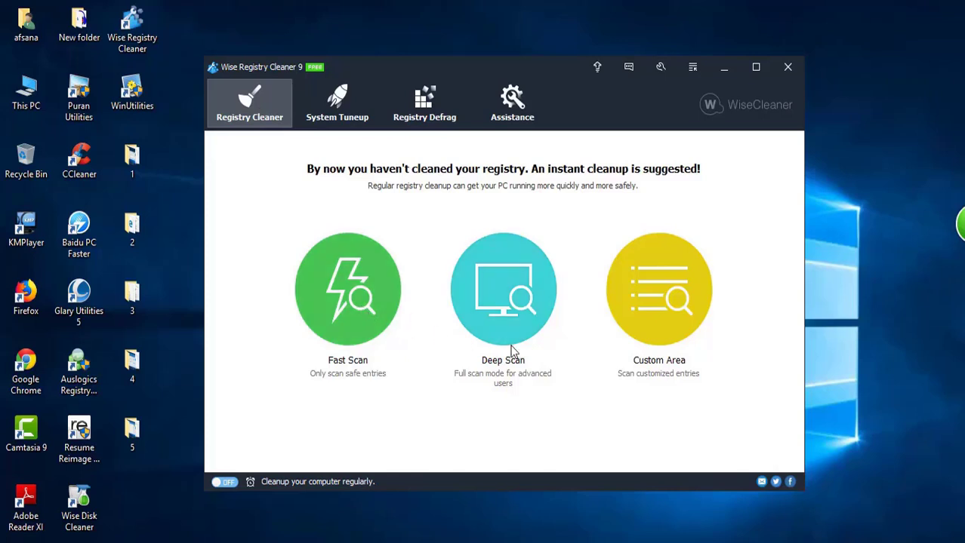
- In Wise Registry Cleaner, look over the System Tuneup items and start the Registry Defrag analysis
click(326, 119)
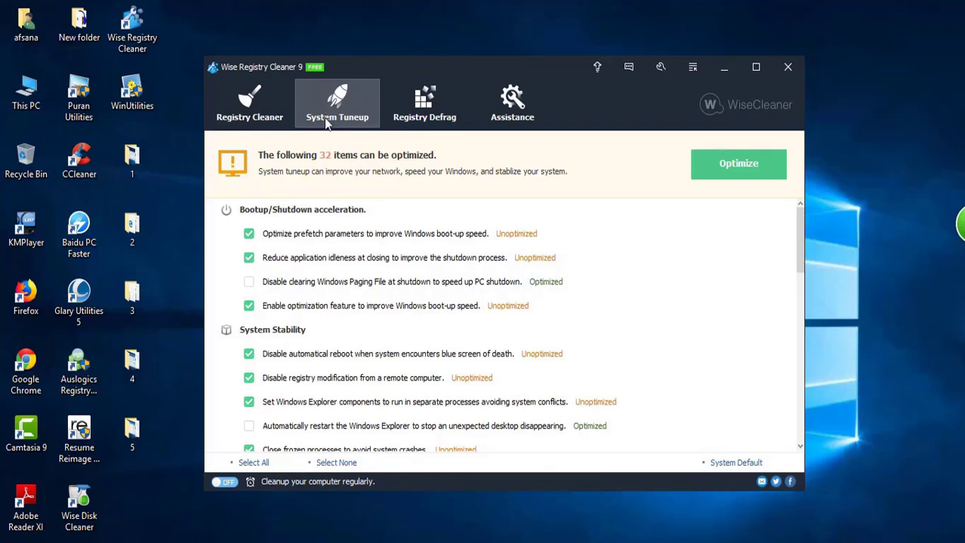
click(425, 121)
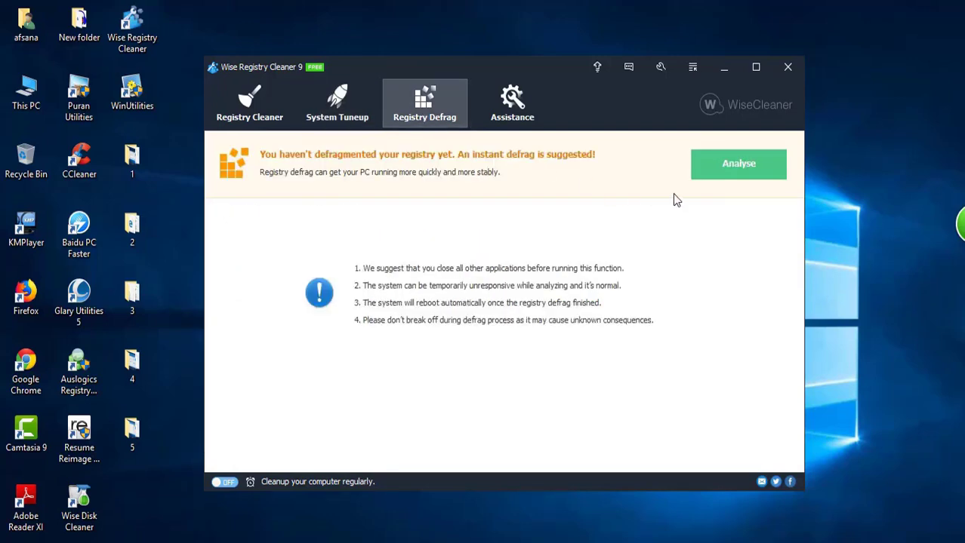
click(738, 163)
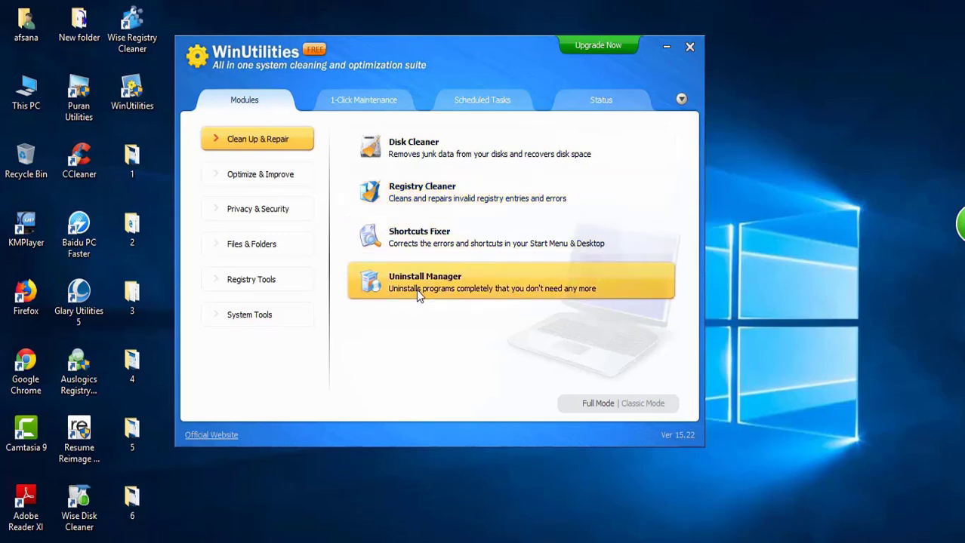
- In WinUtilities, look through the modules for Optimize & Improve, Privacy & Security, Files & Folders and Registry Tools
click(279, 181)
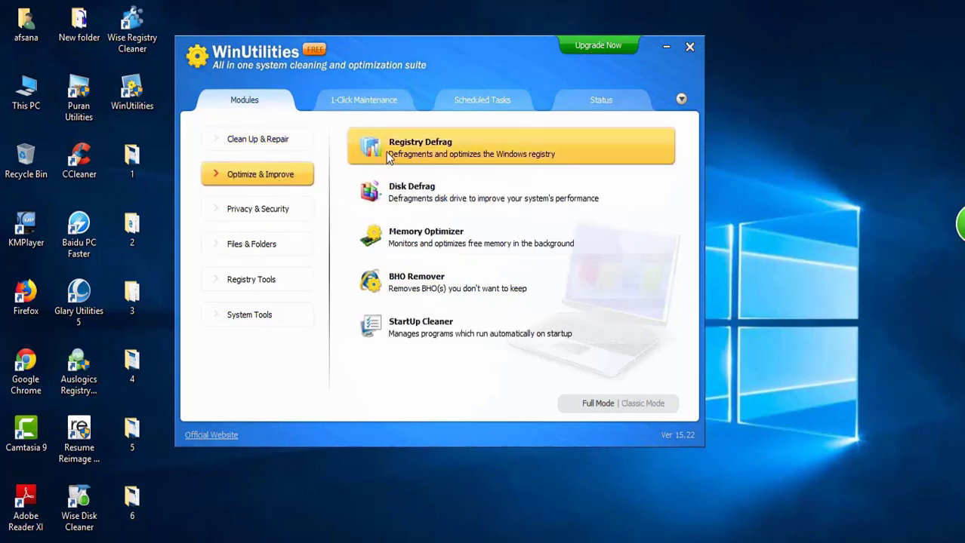
click(291, 212)
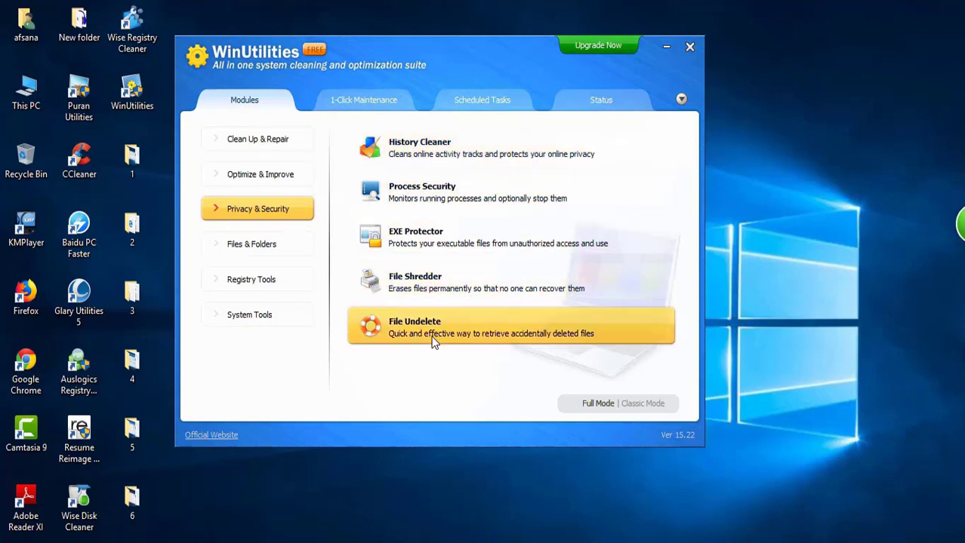
click(276, 254)
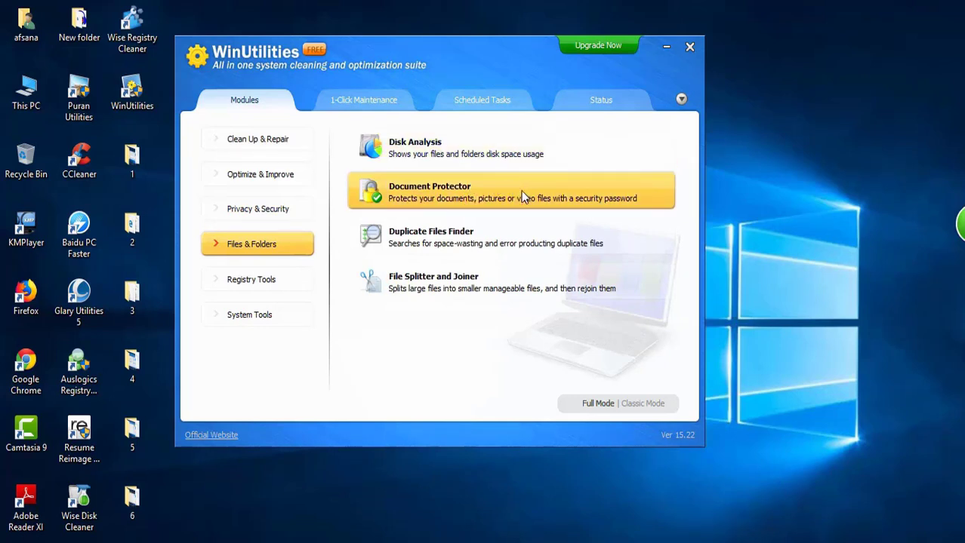
click(261, 284)
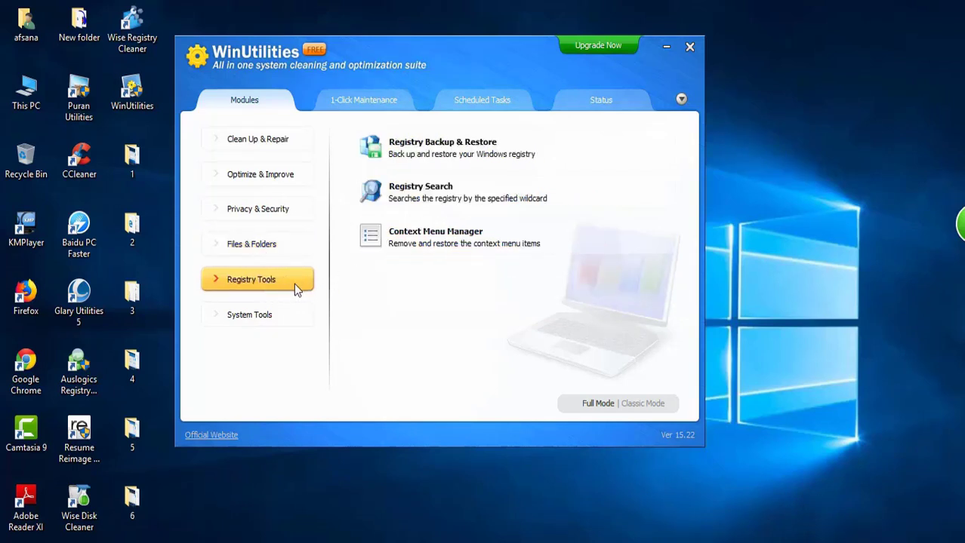